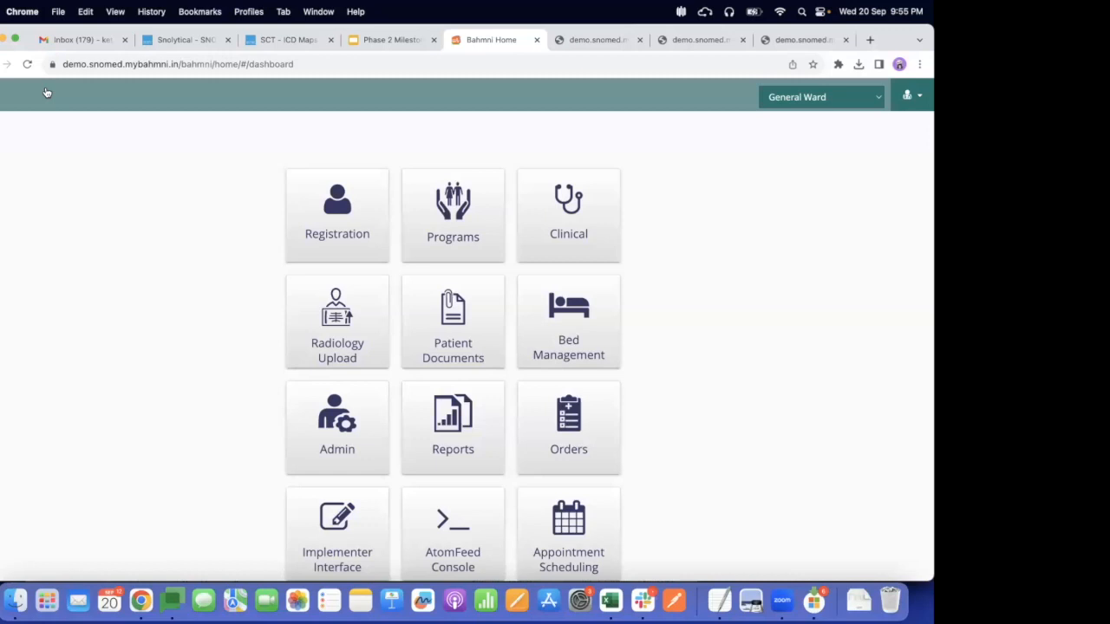
Open the clinical patient list and review the diagnoses on the first patient's dashboard
left_click(558, 201)
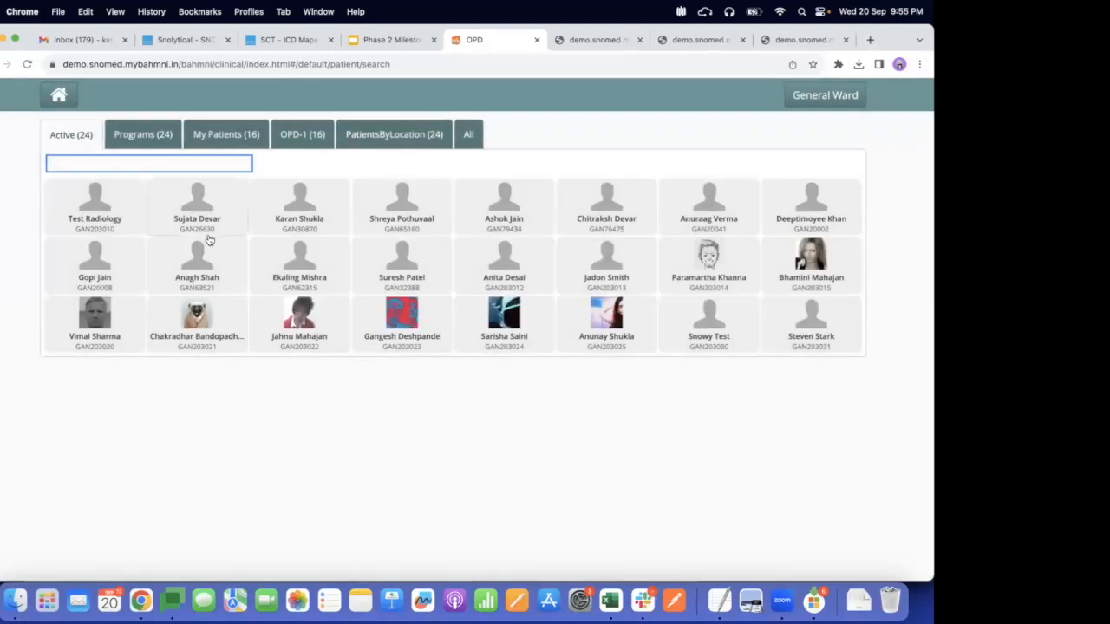
left_click(193, 263)
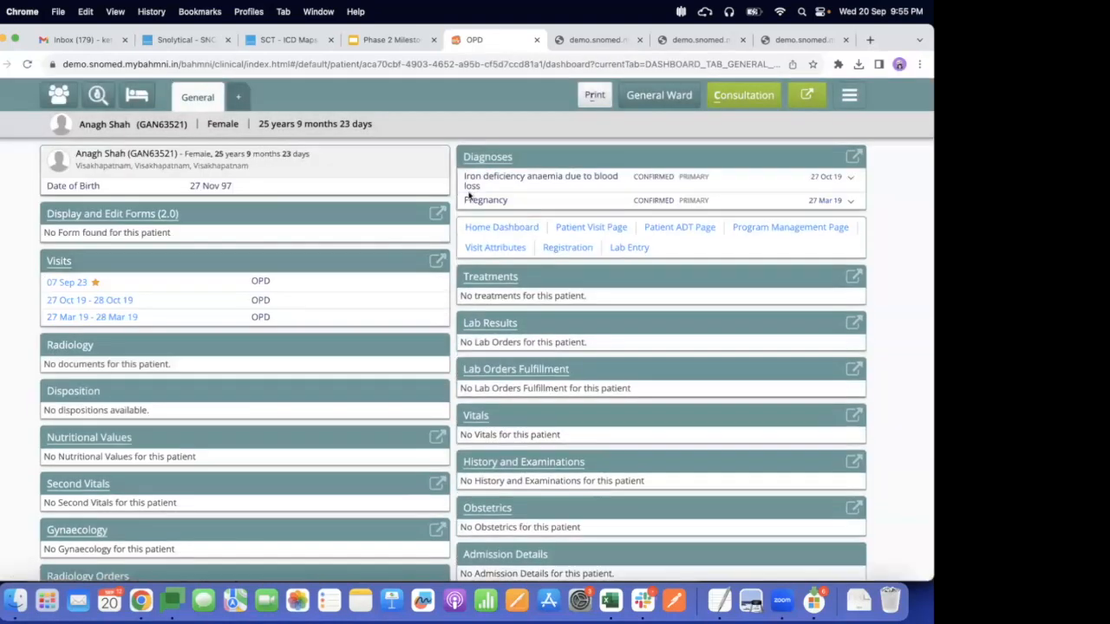
left_click_drag(465, 200, 510, 201)
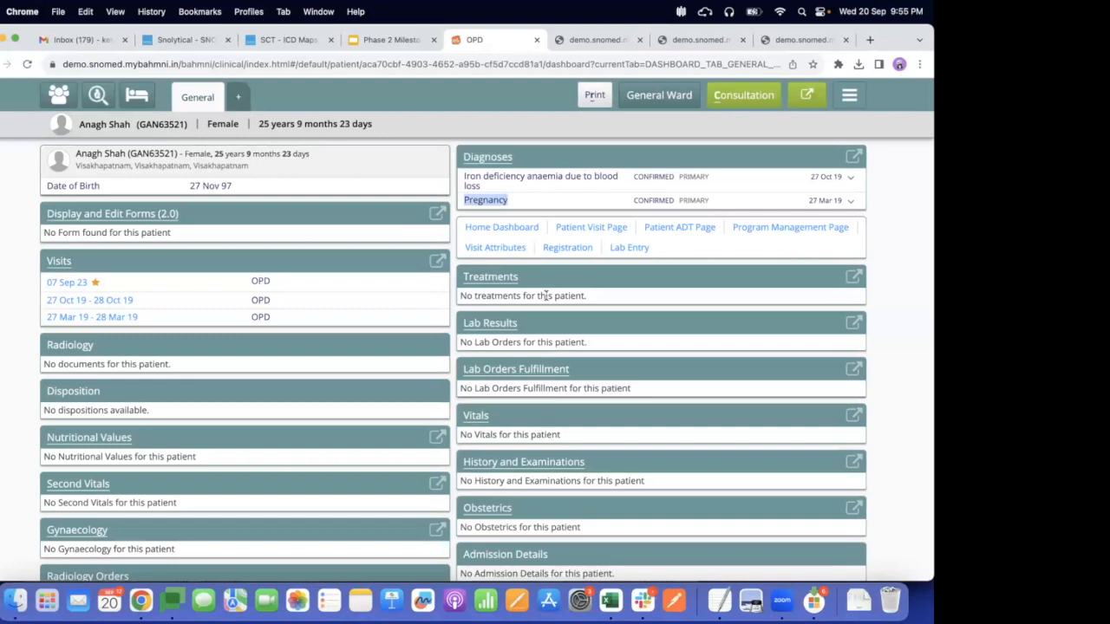
Return to the patient list, view another patient's dashboard diagnoses and treatments, then go back home
left_click(55, 92)
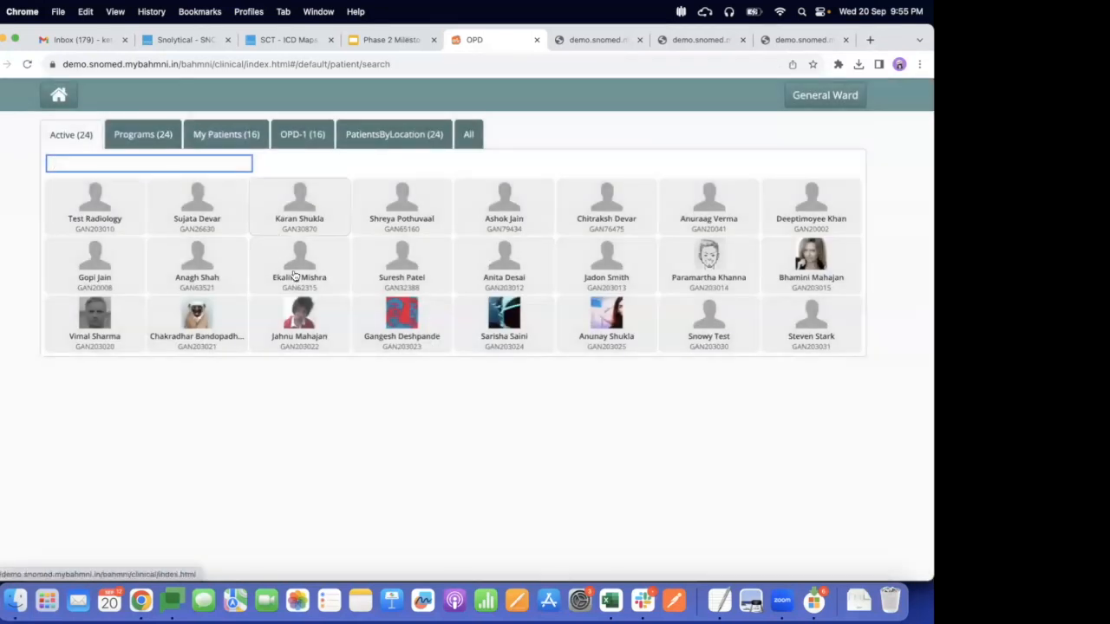
left_click(295, 275)
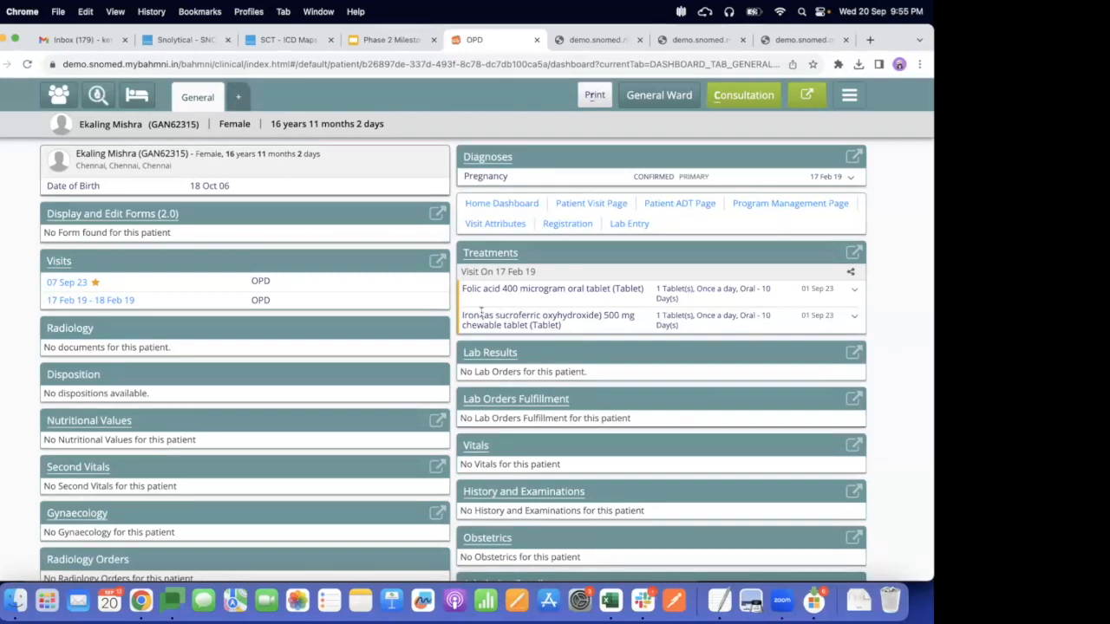
left_click(59, 97)
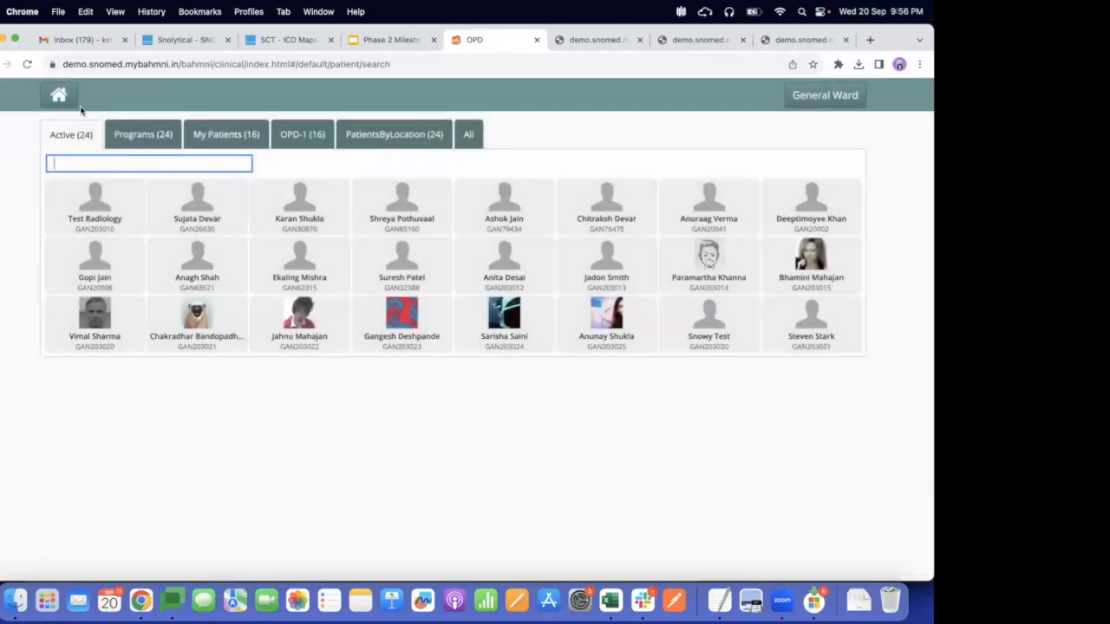
left_click(57, 97)
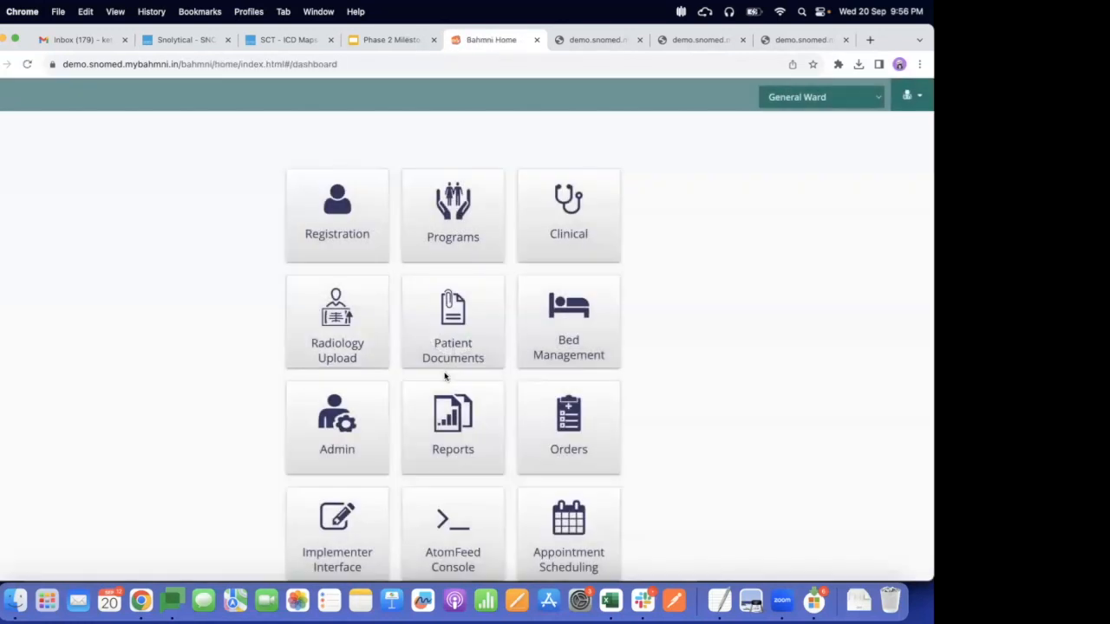
Open the saved reports and download the SNOMED Diagnosis Count Report for Pregnancy
left_click(447, 424)
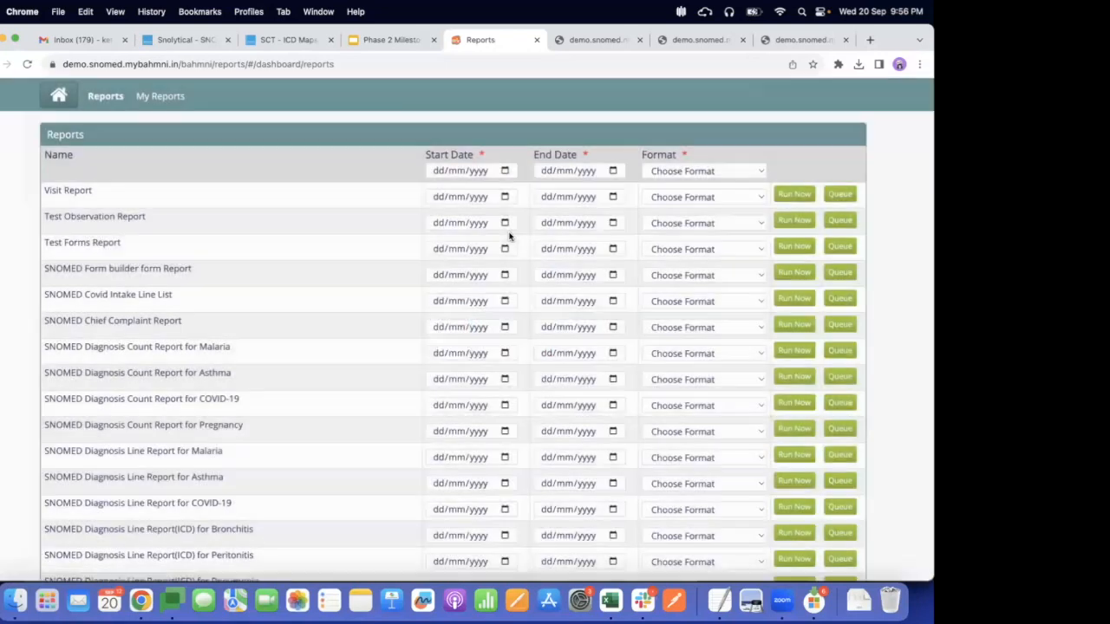
left_click(149, 95)
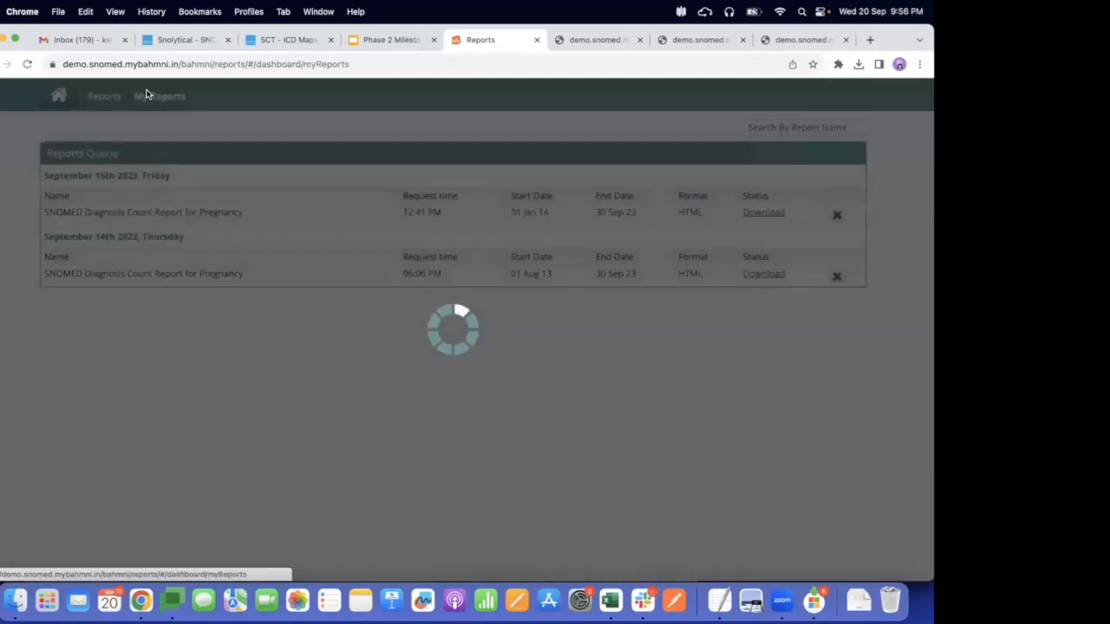
left_click(765, 215)
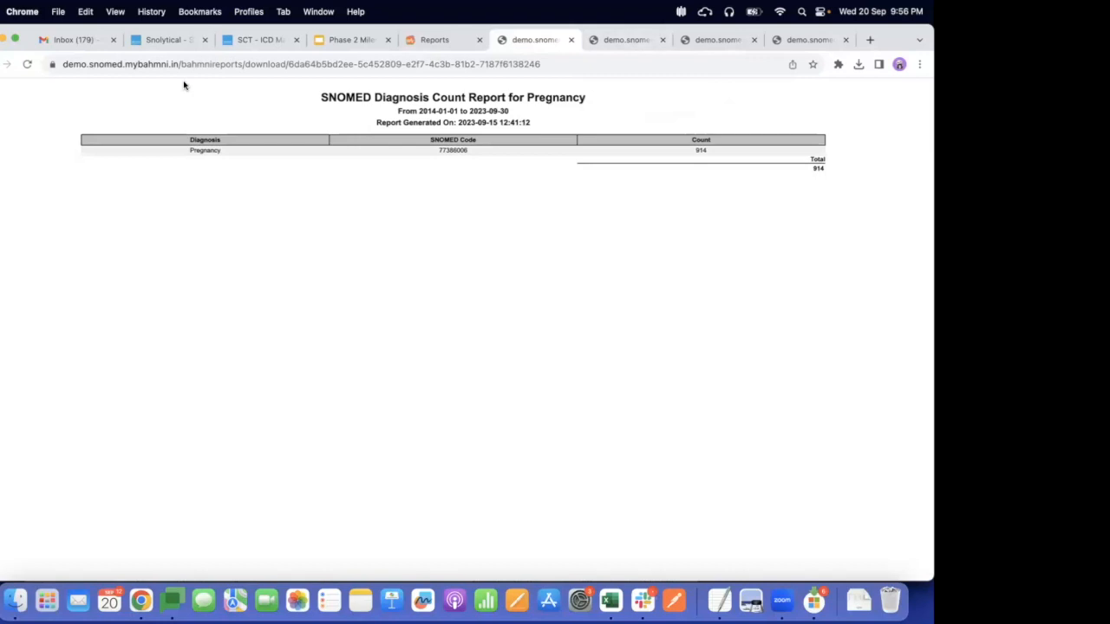
Switch to the Snolytical tab and restrict the patient cohort to females with a Pregnancy clinical finding
left_click(165, 39)
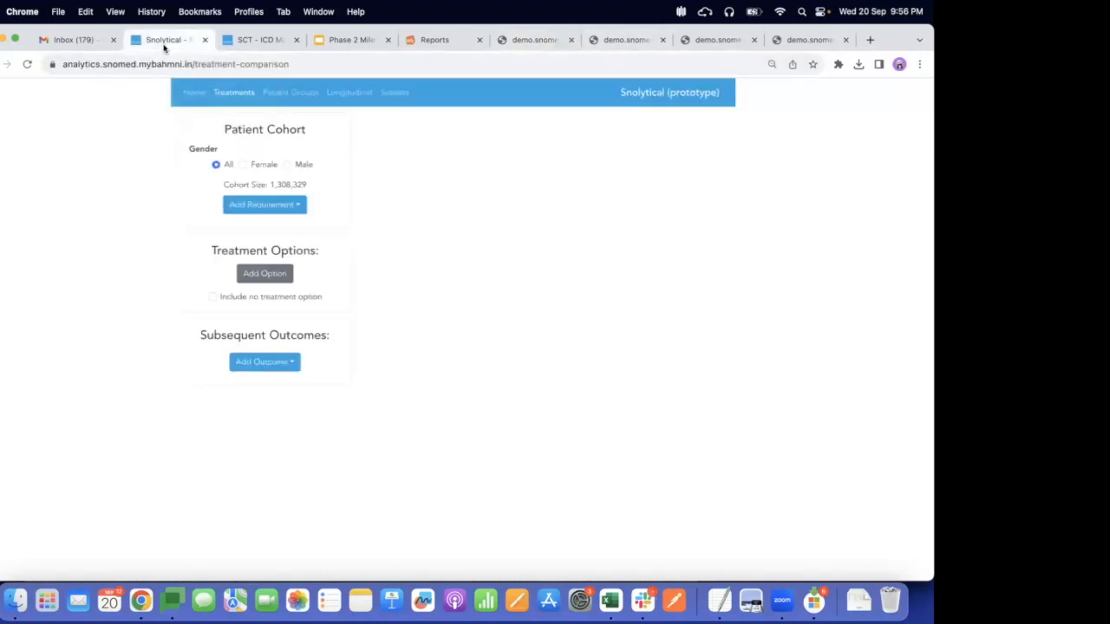
left_click(244, 165)
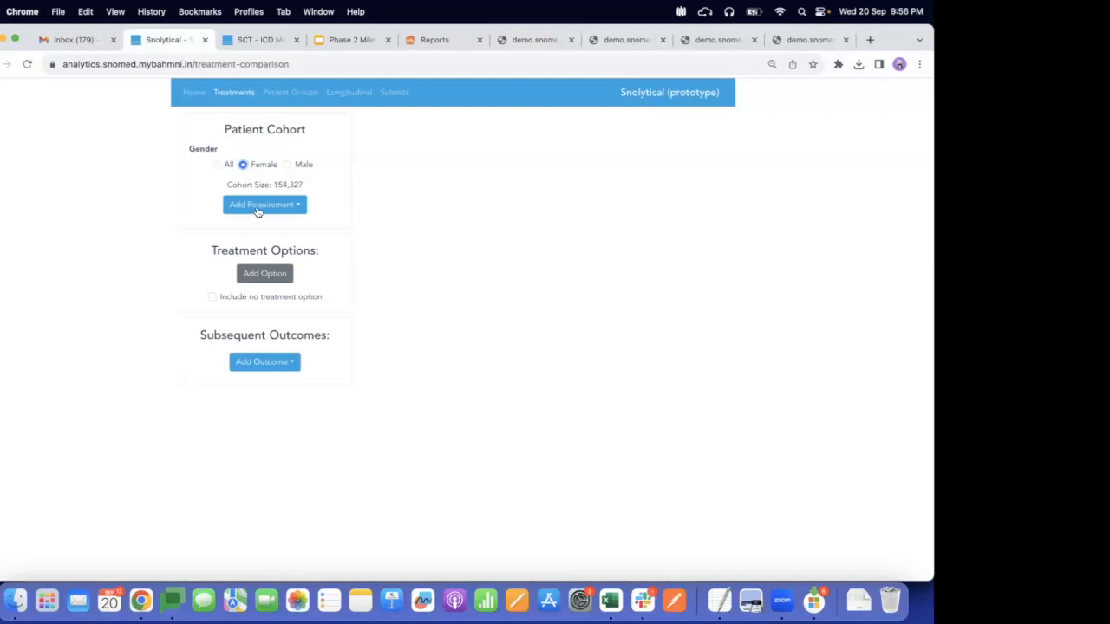
left_click(256, 208)
left_click(252, 228)
left_click(228, 197)
type("pregnan")
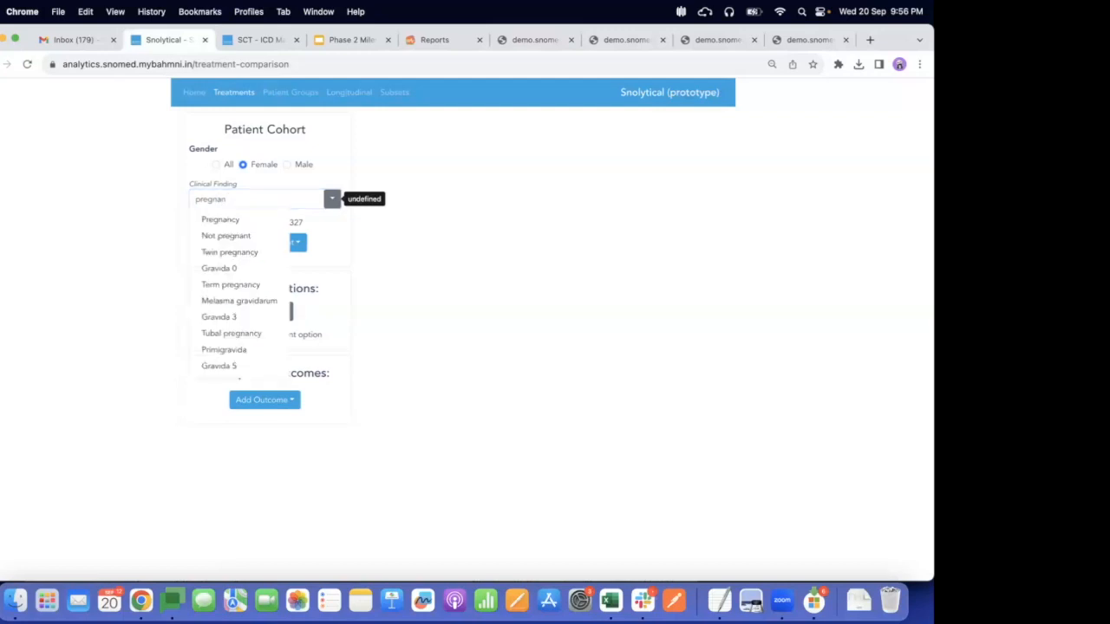
type("t")
left_click(223, 220)
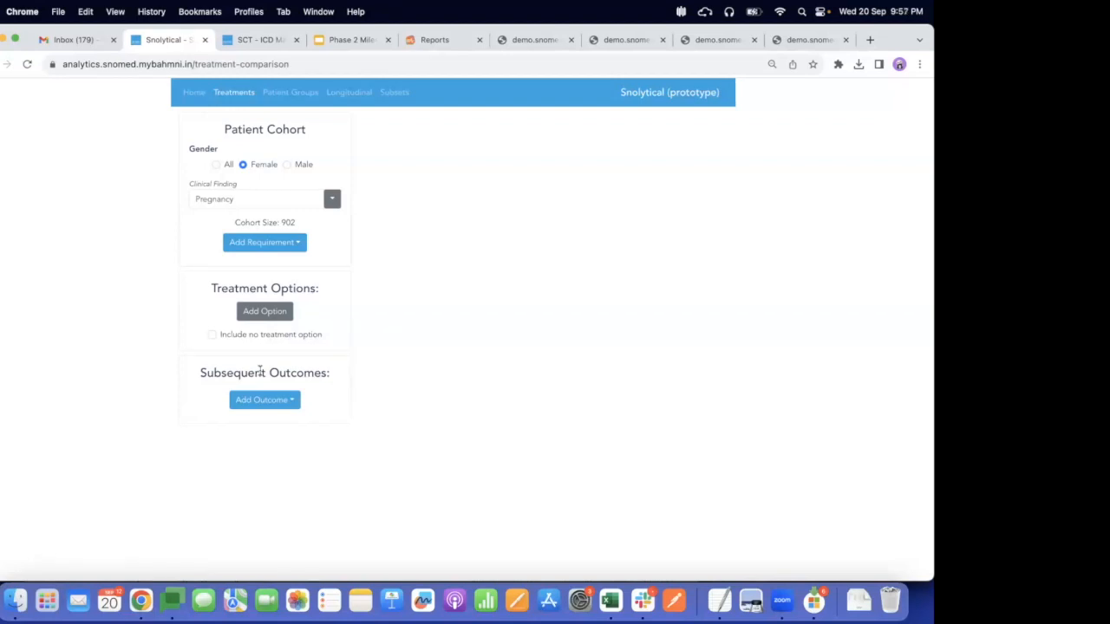
Add a clinical finding outcome of Premature delivery under Subsequent Outcomes
left_click(294, 404)
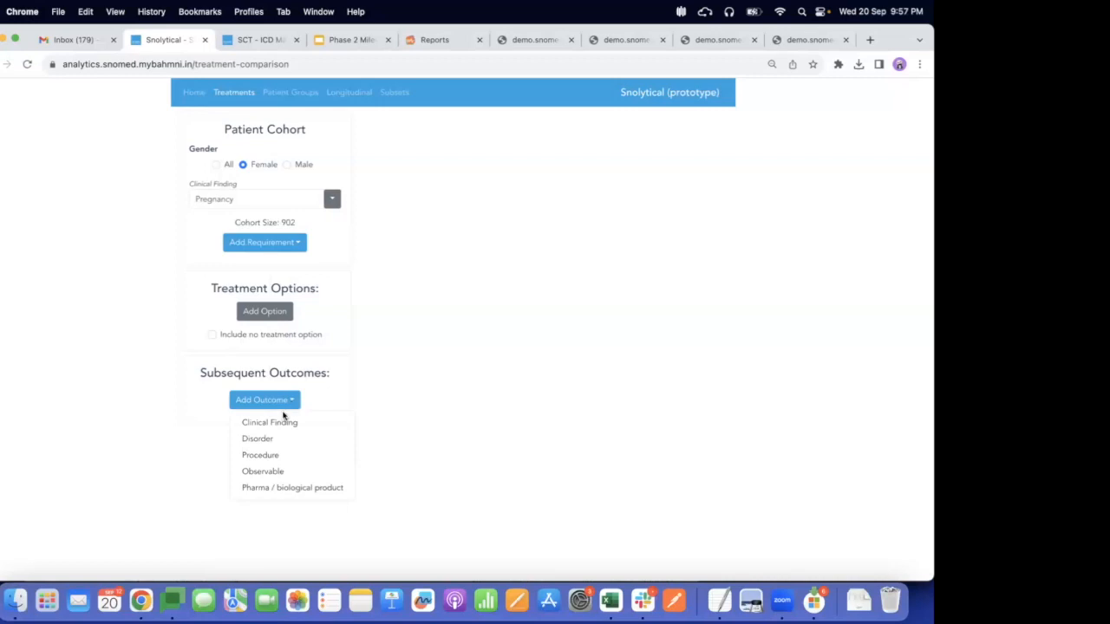
left_click(276, 422)
type("premature delivery")
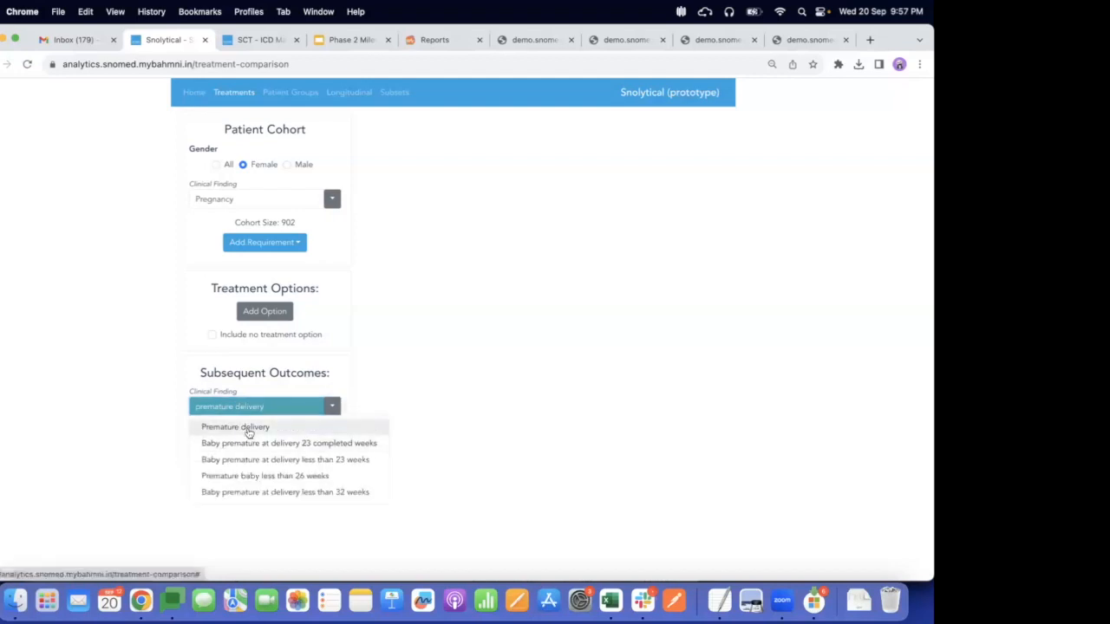
left_click(246, 427)
Add a second clinical finding outcome, Iron deficiency anemia
left_click(248, 439)
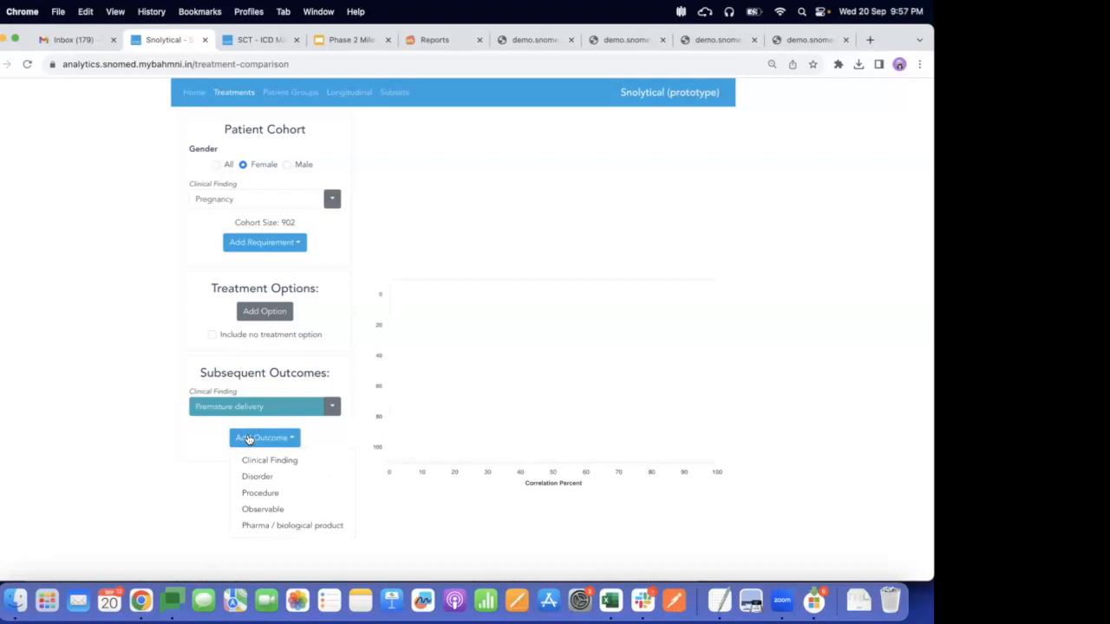
left_click(249, 459)
left_click(231, 445)
type("miscarr")
type("icien")
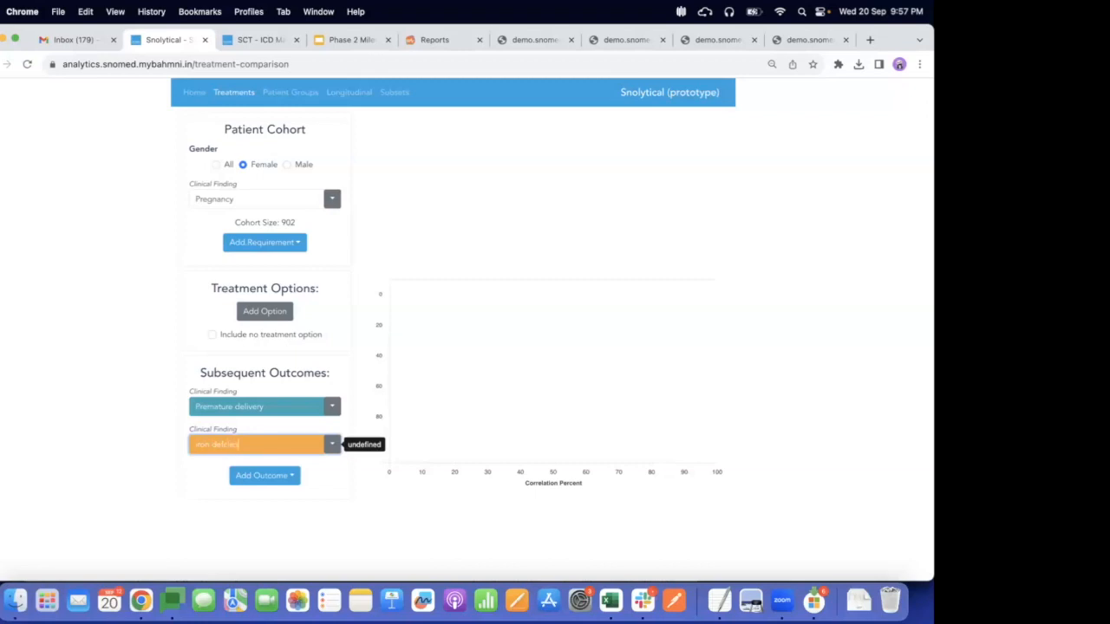
left_click(241, 445)
type("c")
left_click(247, 445)
type("y")
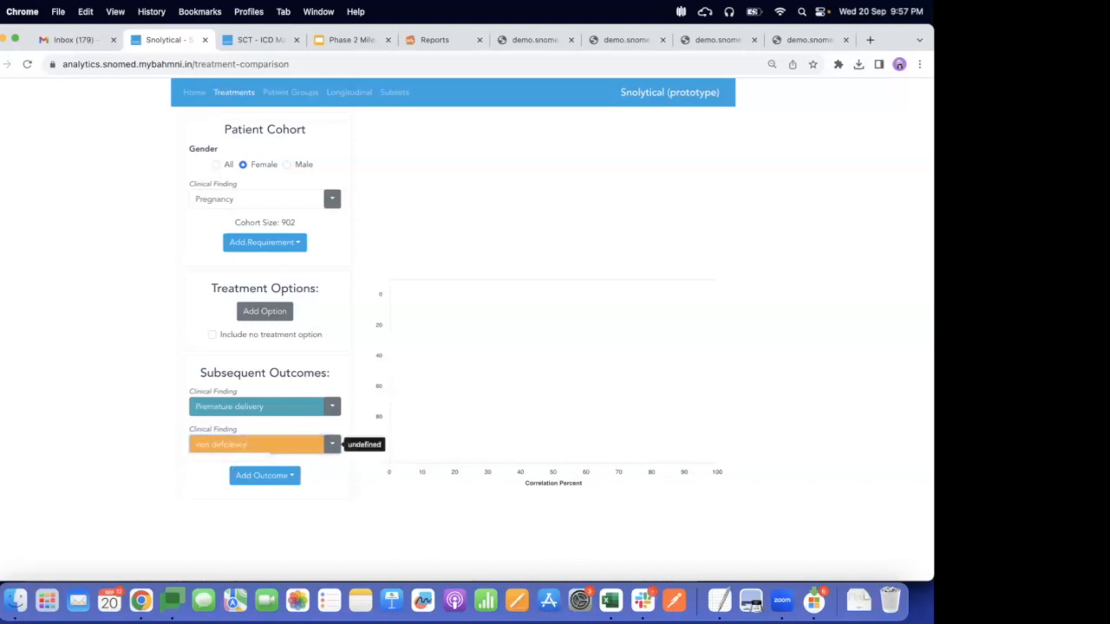
left_click(246, 443)
key("BackSpace")
key("BackSpace")
key("BackSpace")
key("BackSpace")
key("BackSpace")
key("BackSpace")
key("BackSpace")
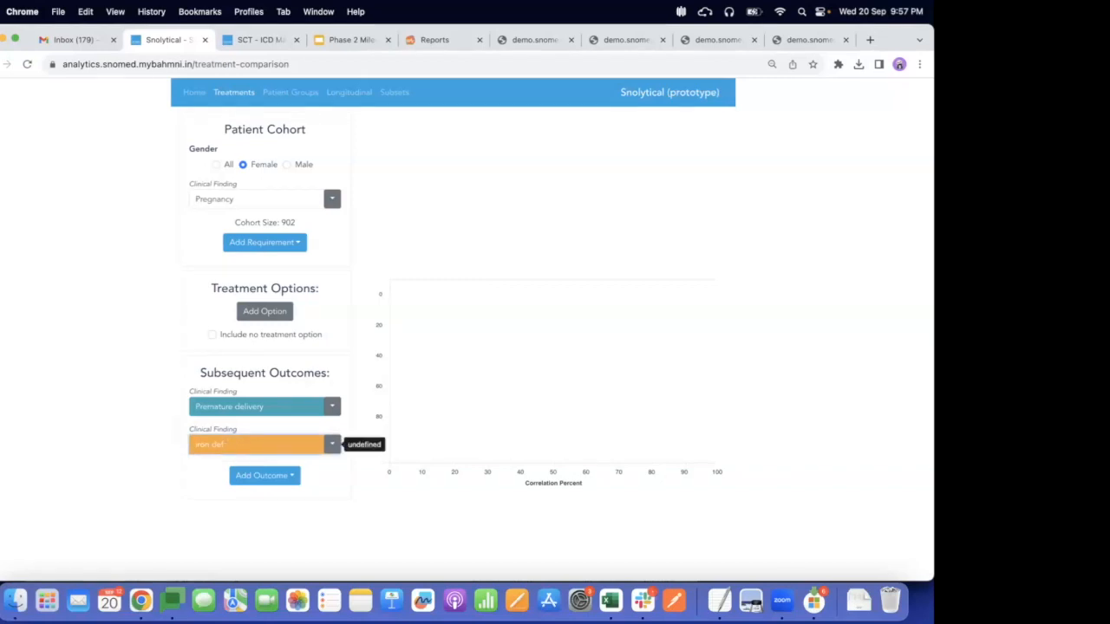
type("icien")
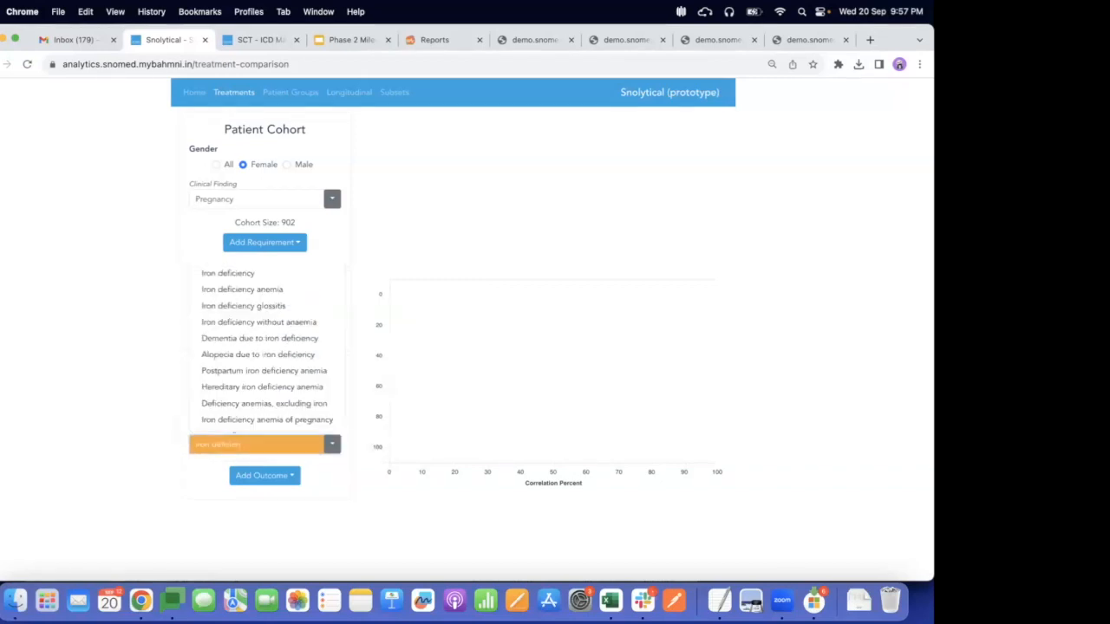
left_click(257, 291)
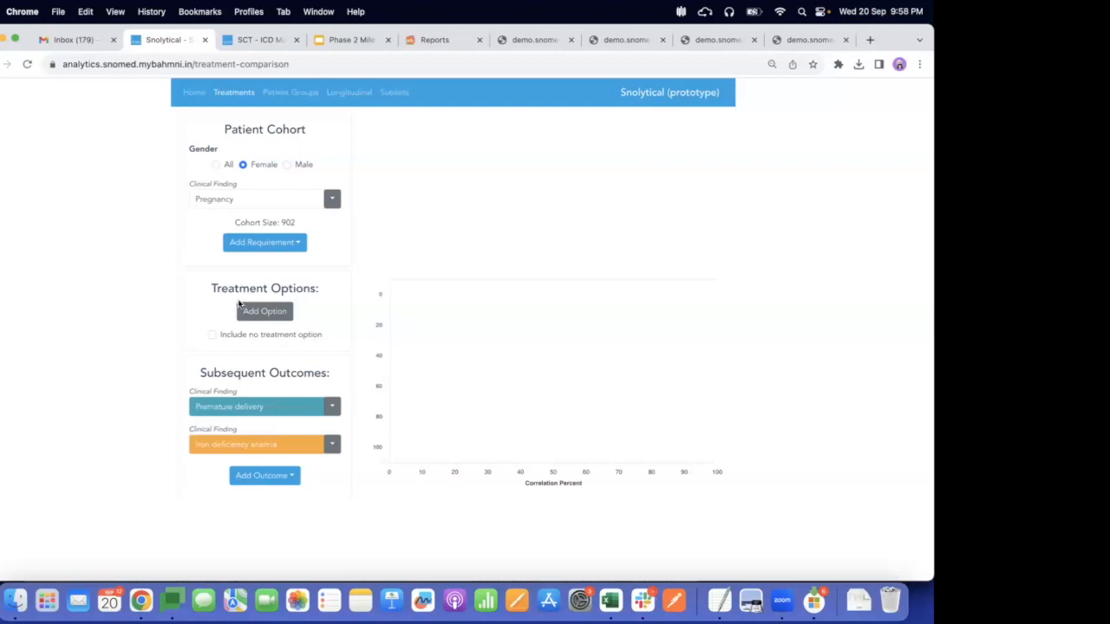
Include the no-treatment option and add a treatment option named Prenatal Supplements
left_click(210, 335)
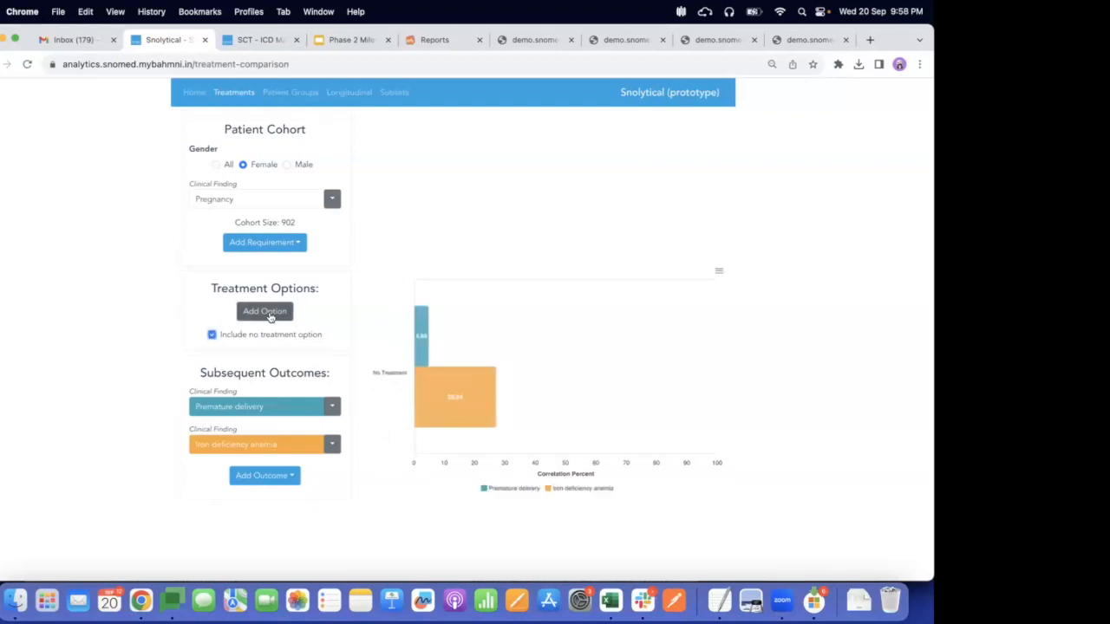
left_click(267, 311)
triple_click(265, 319)
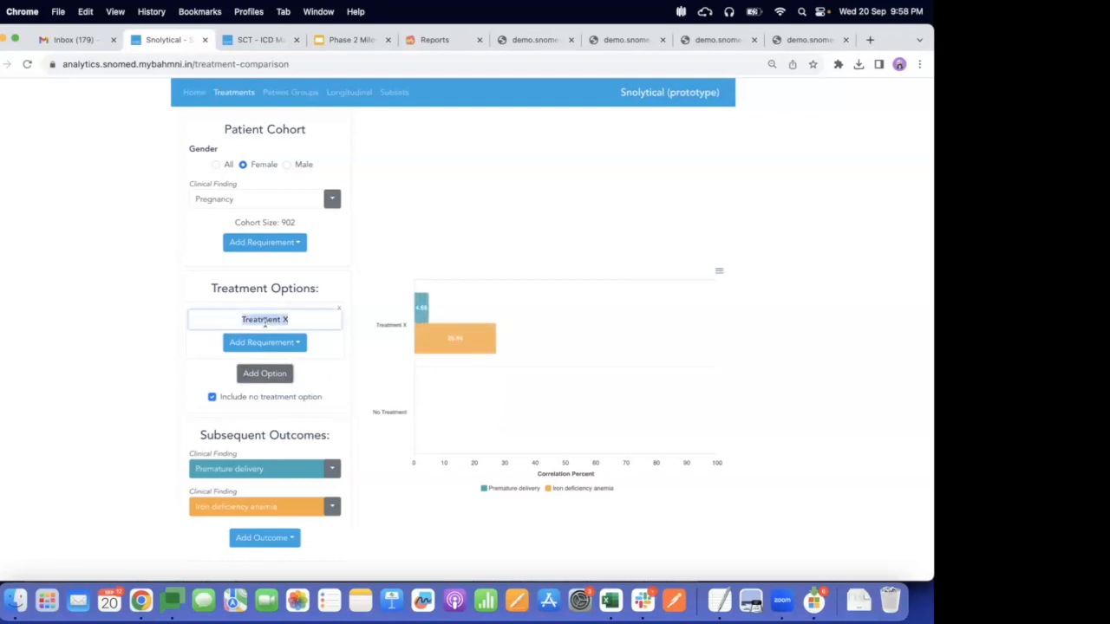
type("Pro")
type("natal S")
type("upplement")
type("s")
key("Return")
Add a pharma / biological product requirement of Folic acid-containing product in oral dose form to the treatment option
left_click(271, 343)
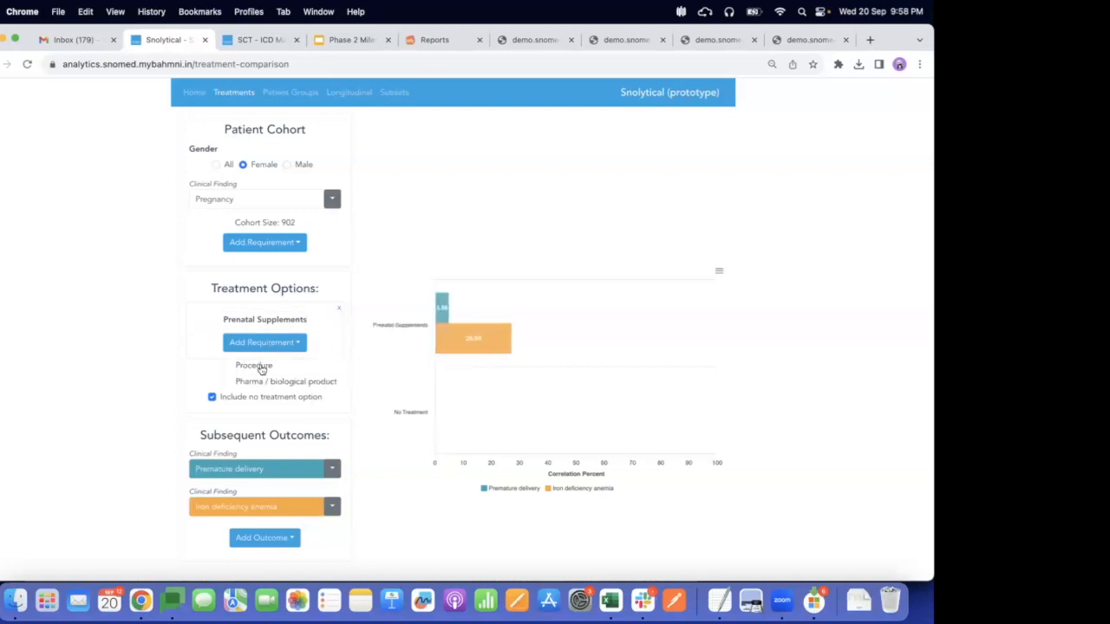
left_click(260, 381)
left_click(259, 350)
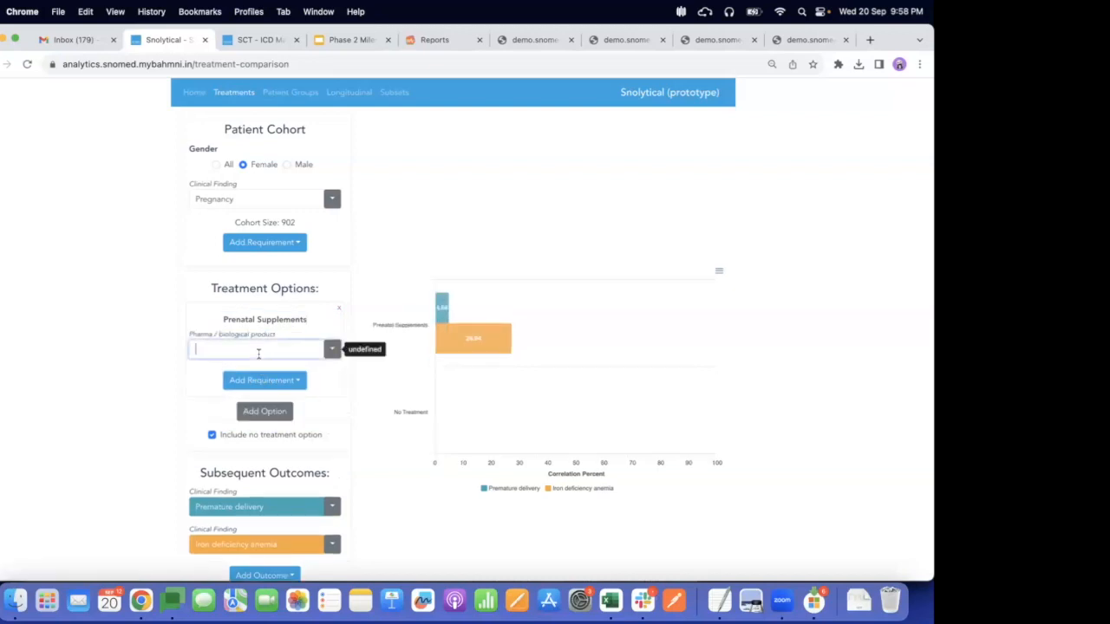
type("folic acid")
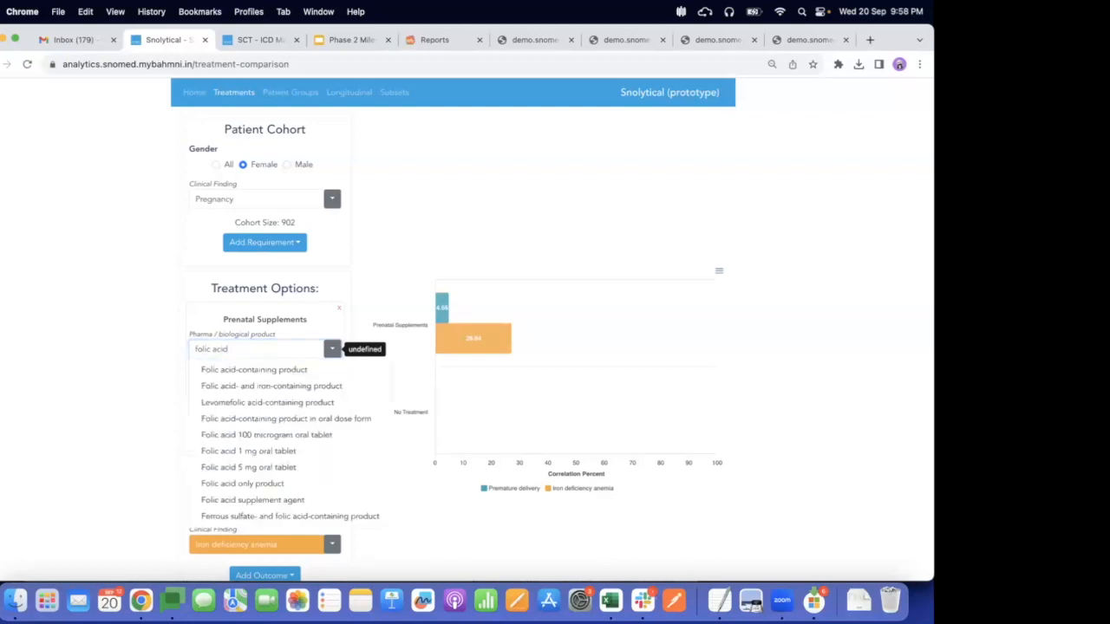
left_click(260, 419)
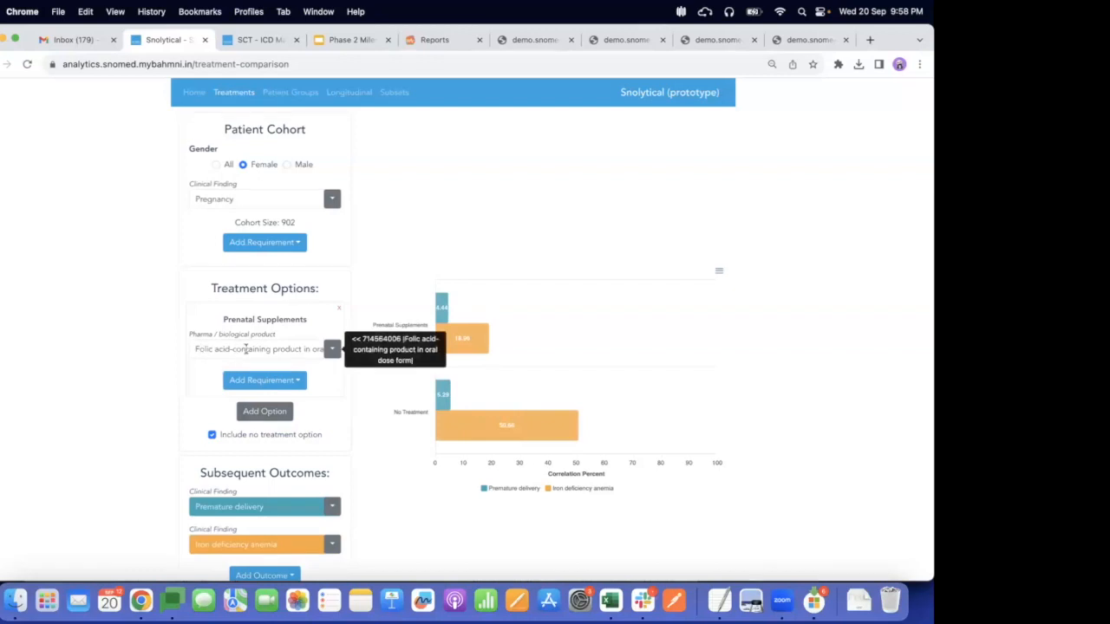
Add a second product requirement, Sucroferric oxyhydroxide only product in oral dose form
left_click(262, 383)
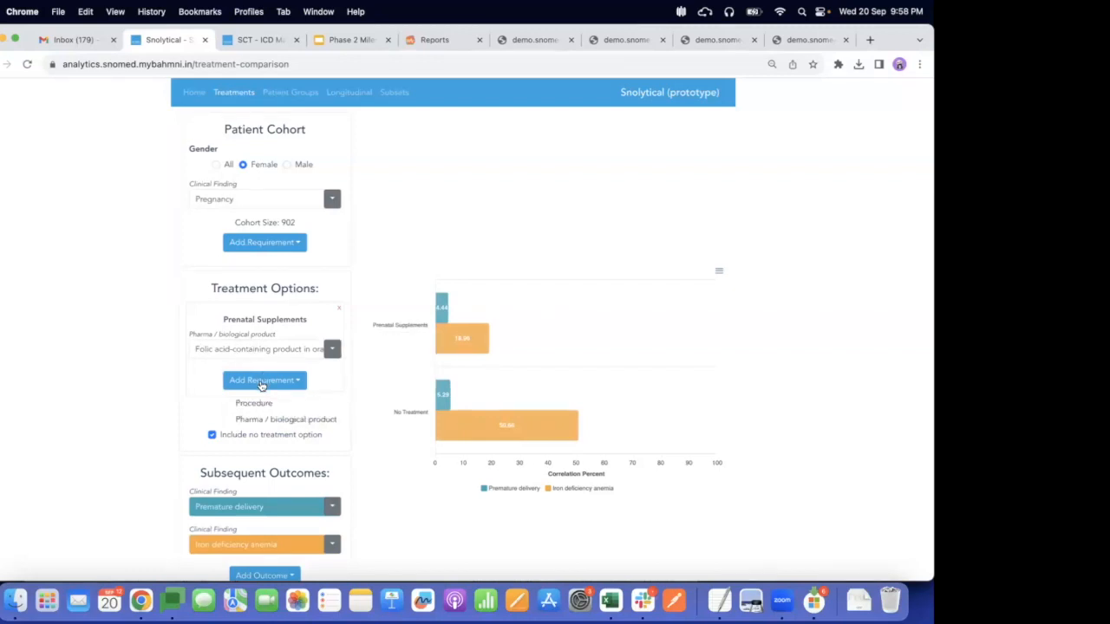
left_click(252, 420)
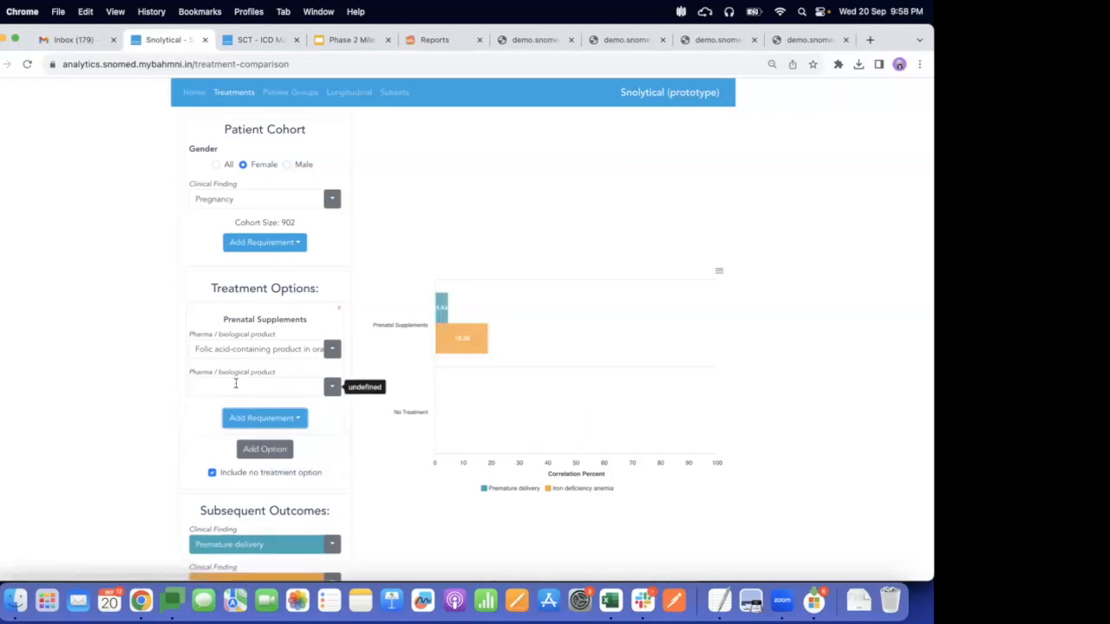
type("suc")
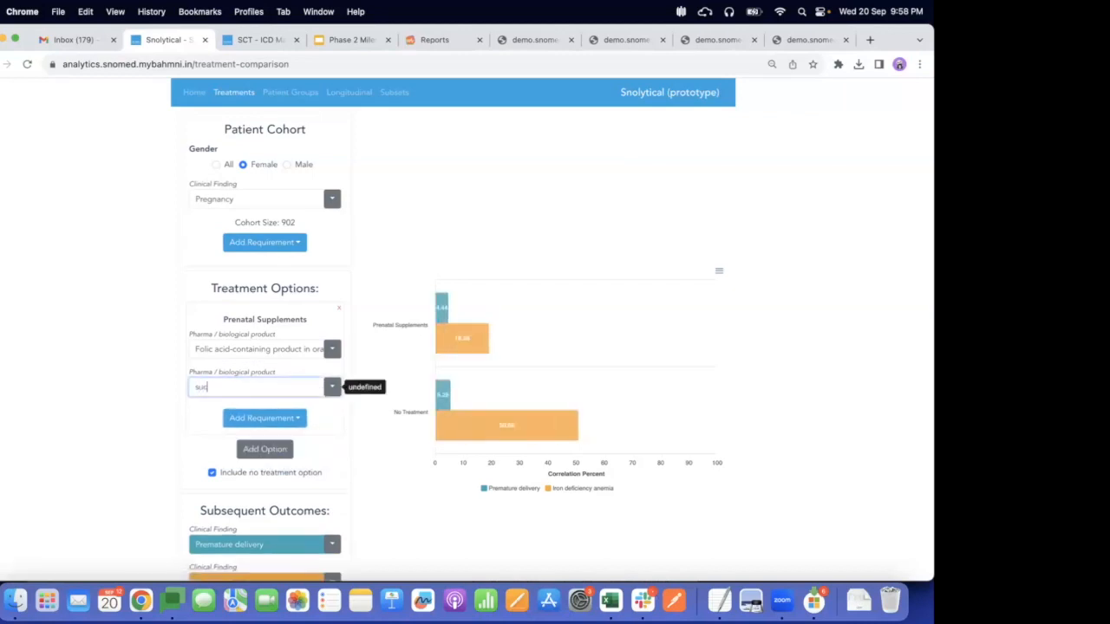
type("rosrofr")
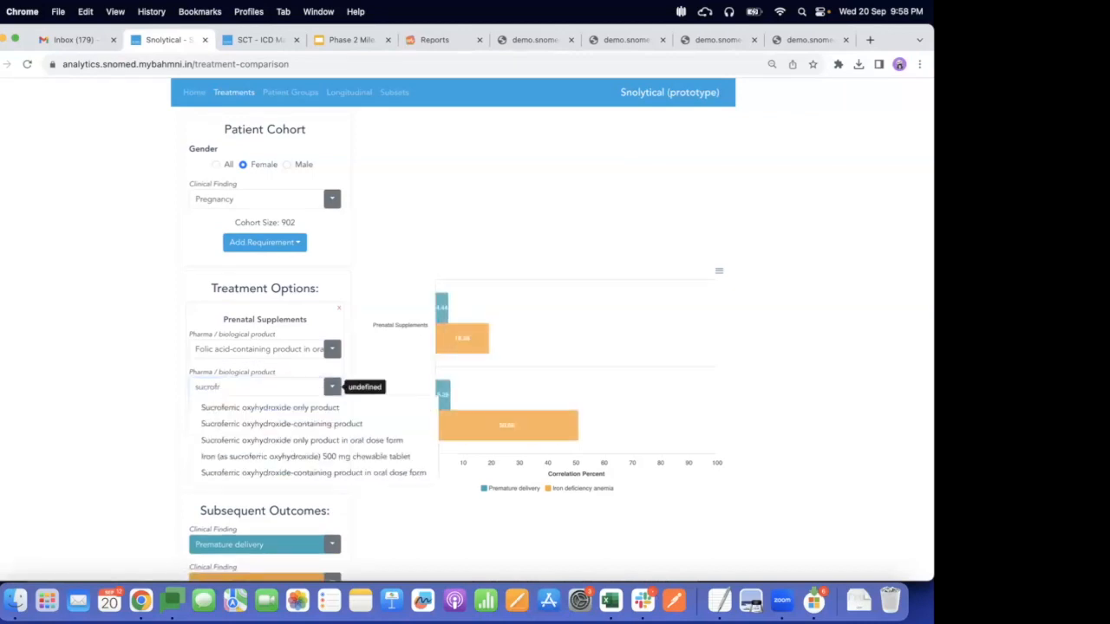
key("BackSpace")
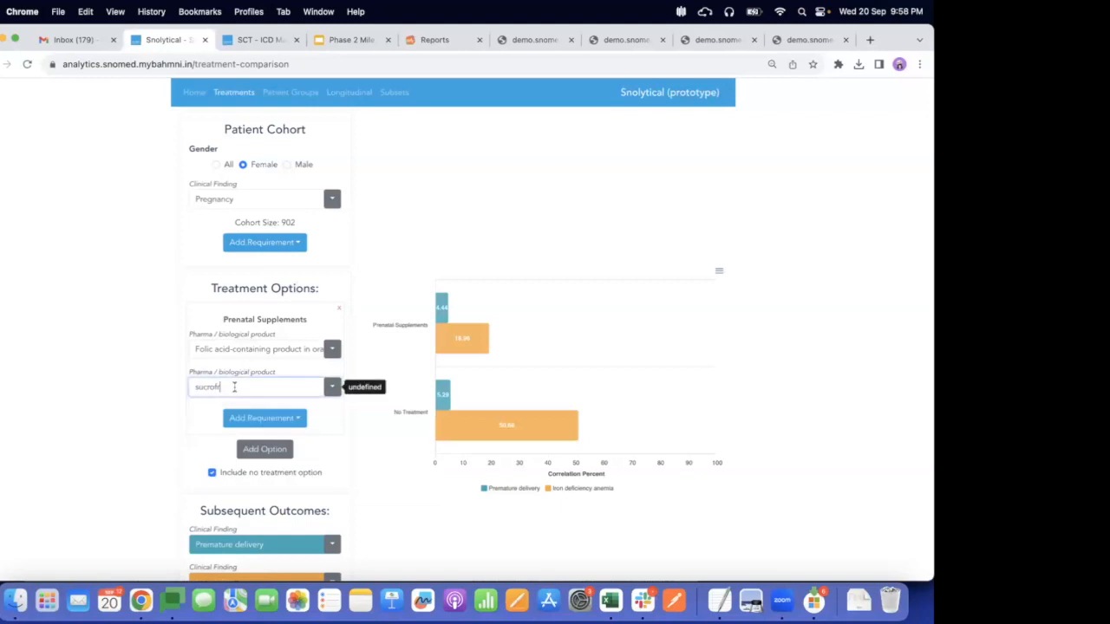
type("er")
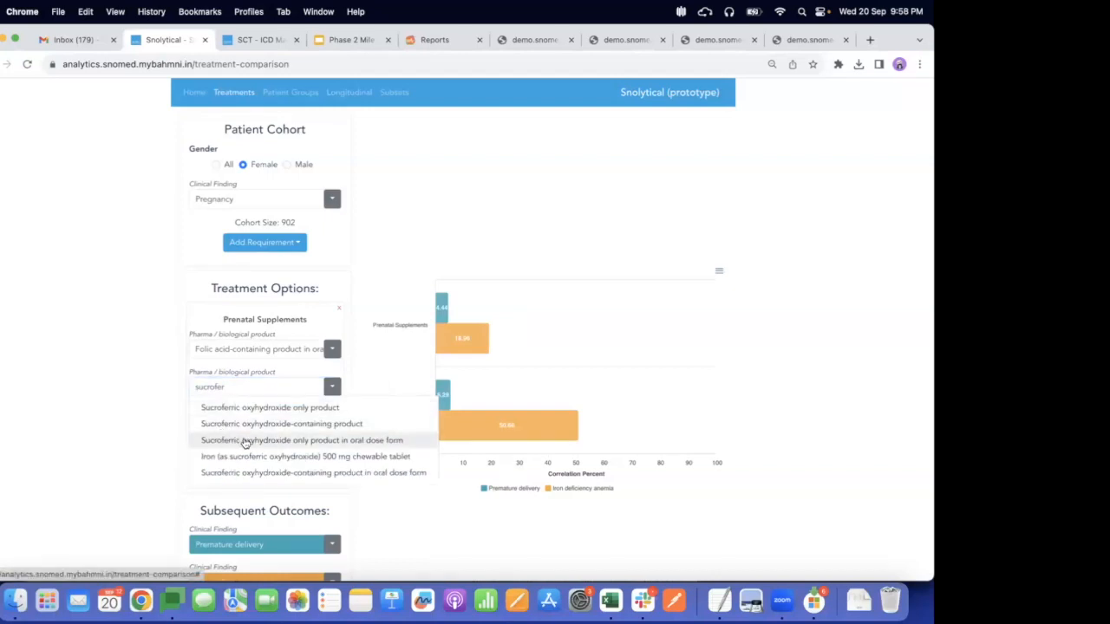
left_click(340, 443)
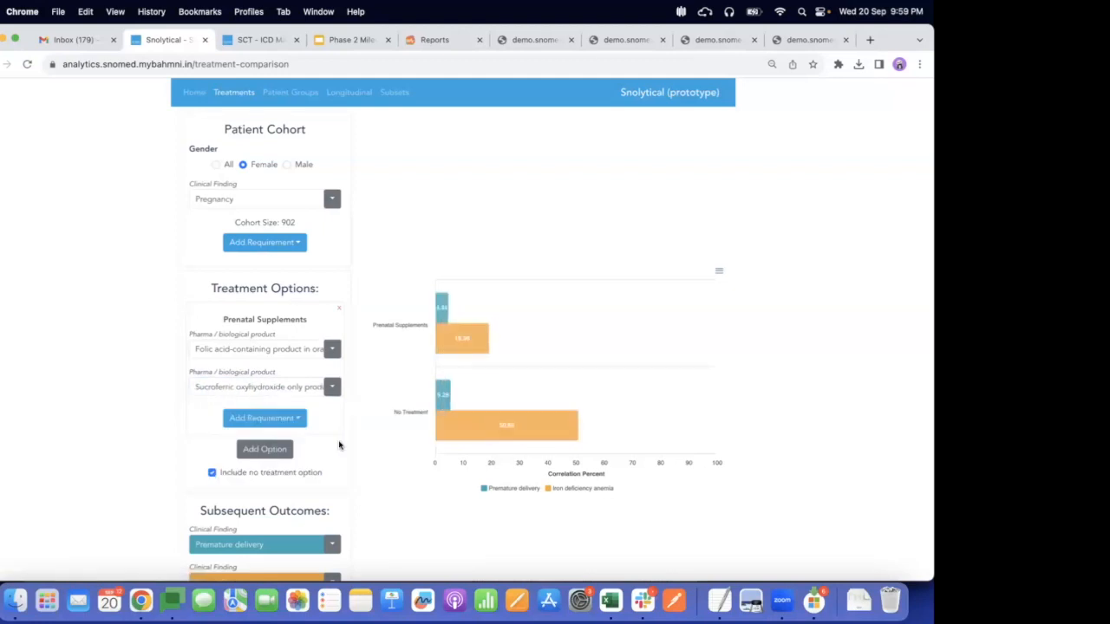
Examine the correlation chart comparing outcomes for Prenatal Supplements against No Treatment
scroll(339, 446, "down", 2)
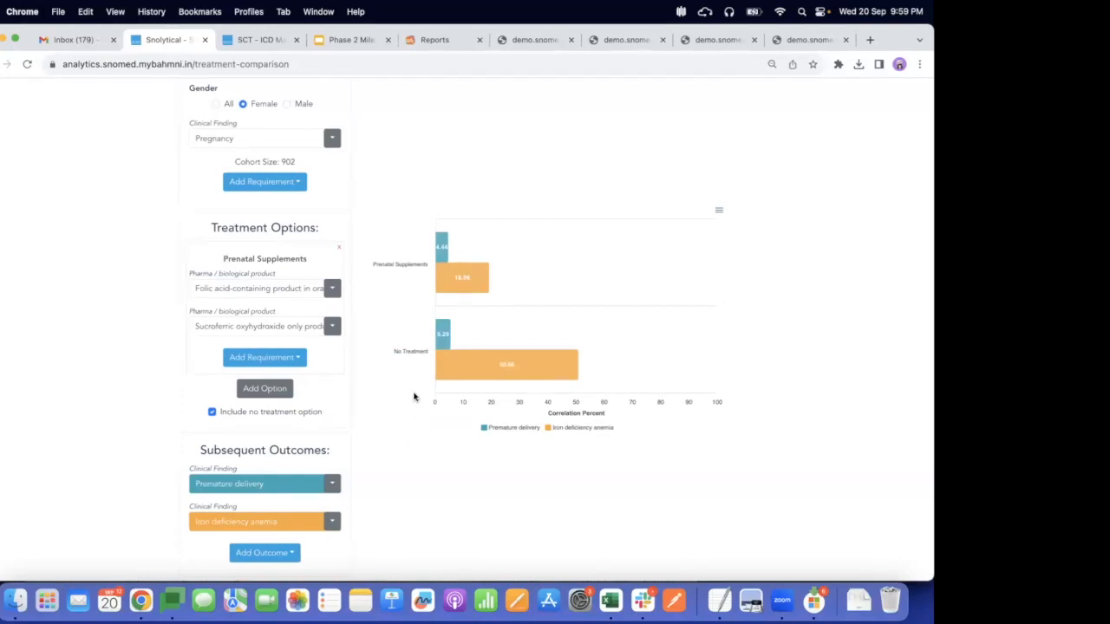
mouse_move(456, 379)
mouse_move(466, 287)
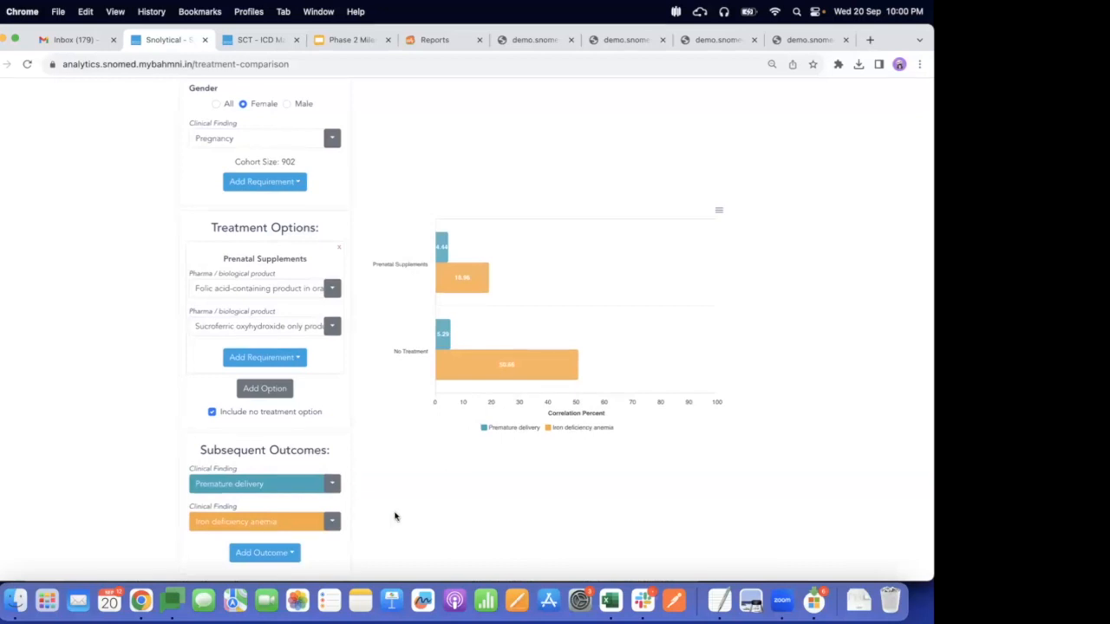
scroll(395, 517, "up", 1)
scroll(394, 517, "up", 1)
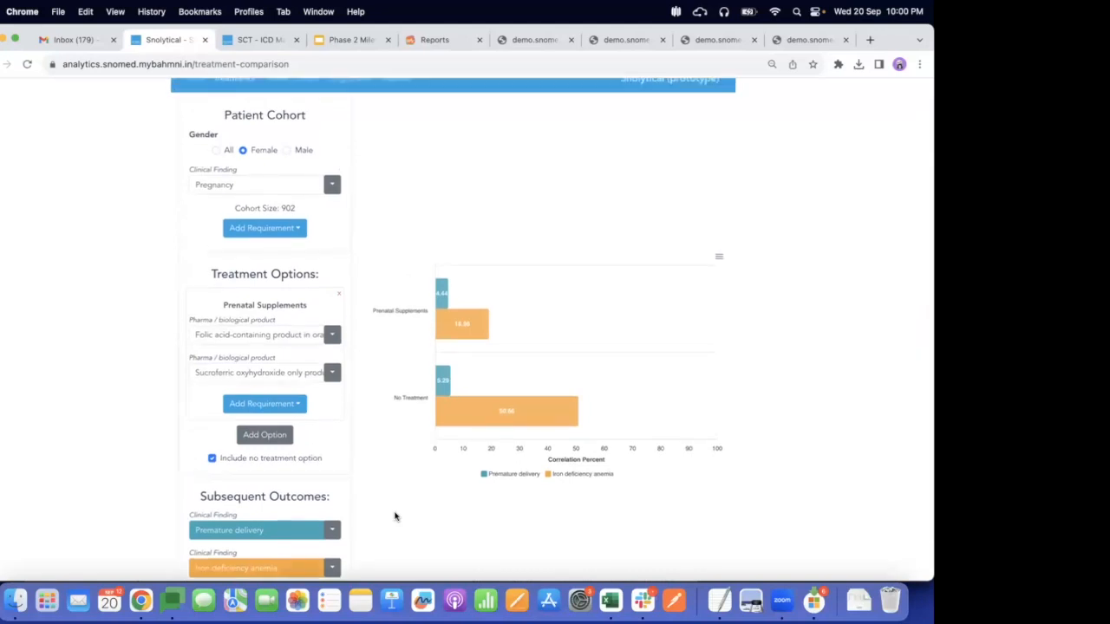
scroll(395, 517, "up", 1)
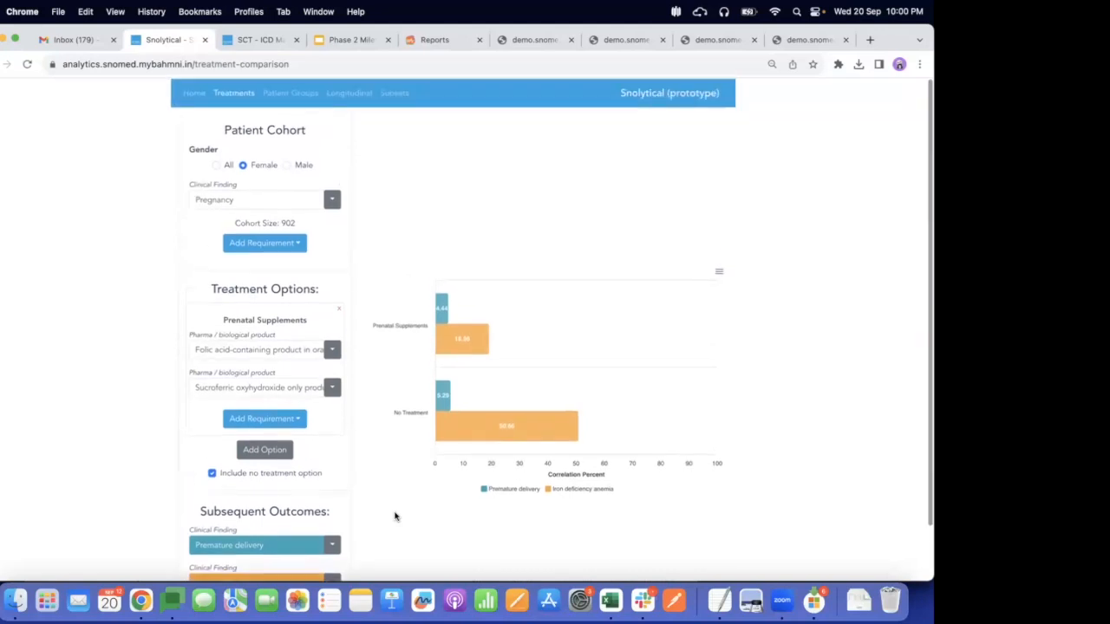